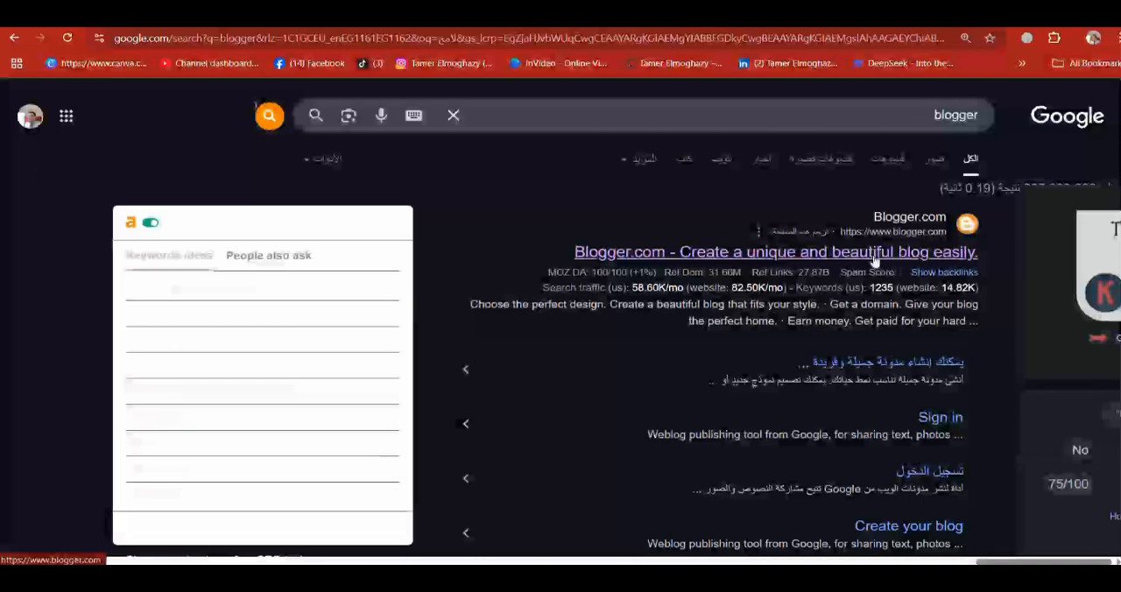
Step: Open Blogger from the search results, view the current blog's statistics, and return to its posts
click(874, 260)
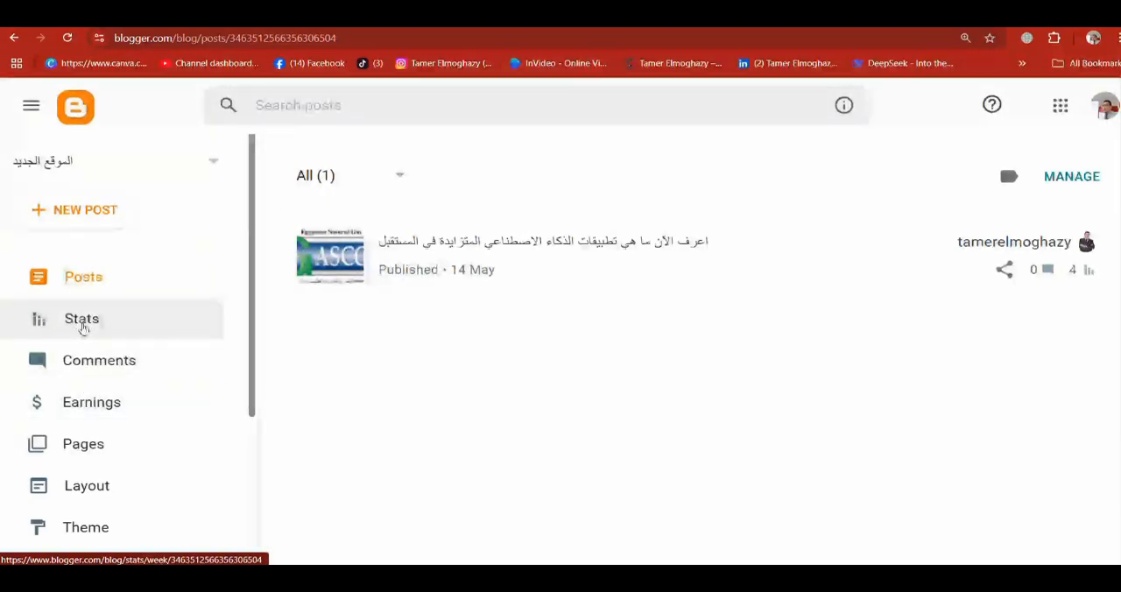
click(83, 326)
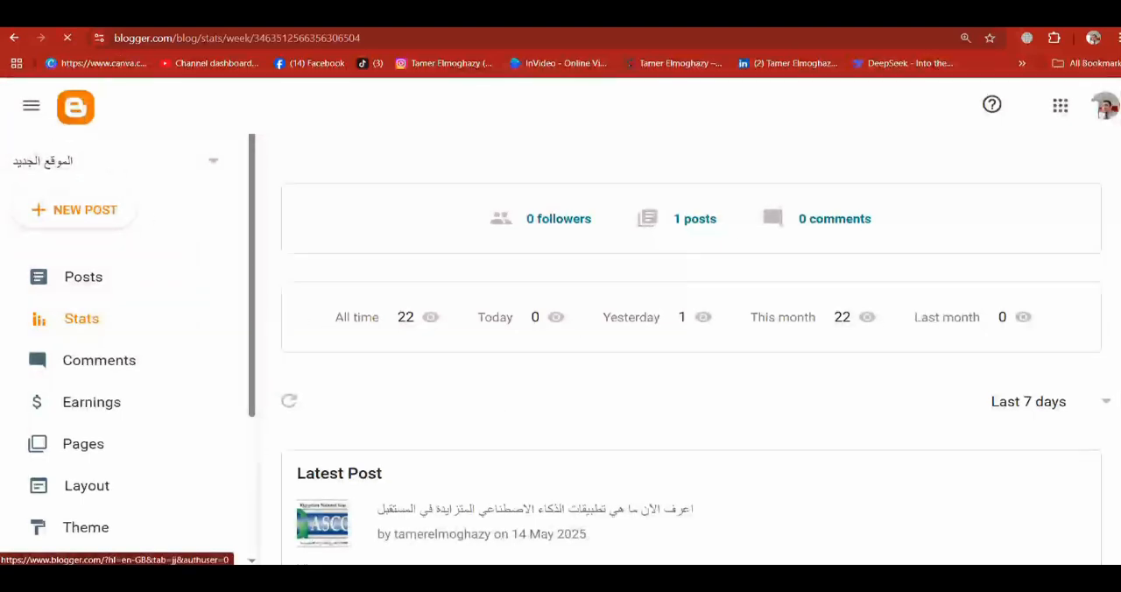
click(76, 112)
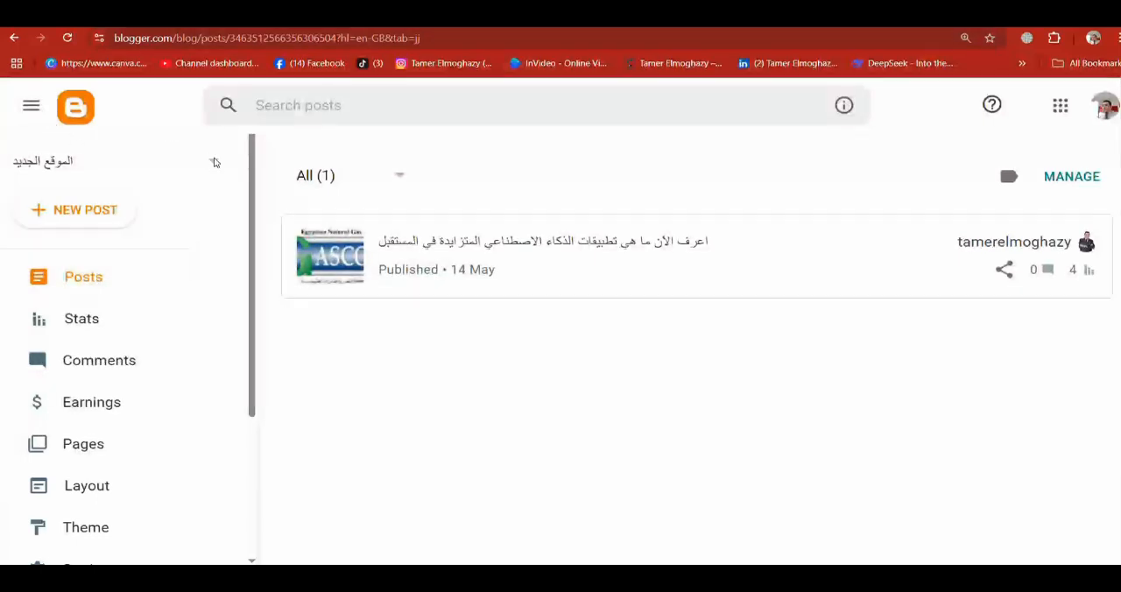
Step: Start creating another blog from the blog list and title it "New Blog المدونة الجديدة"
click(210, 161)
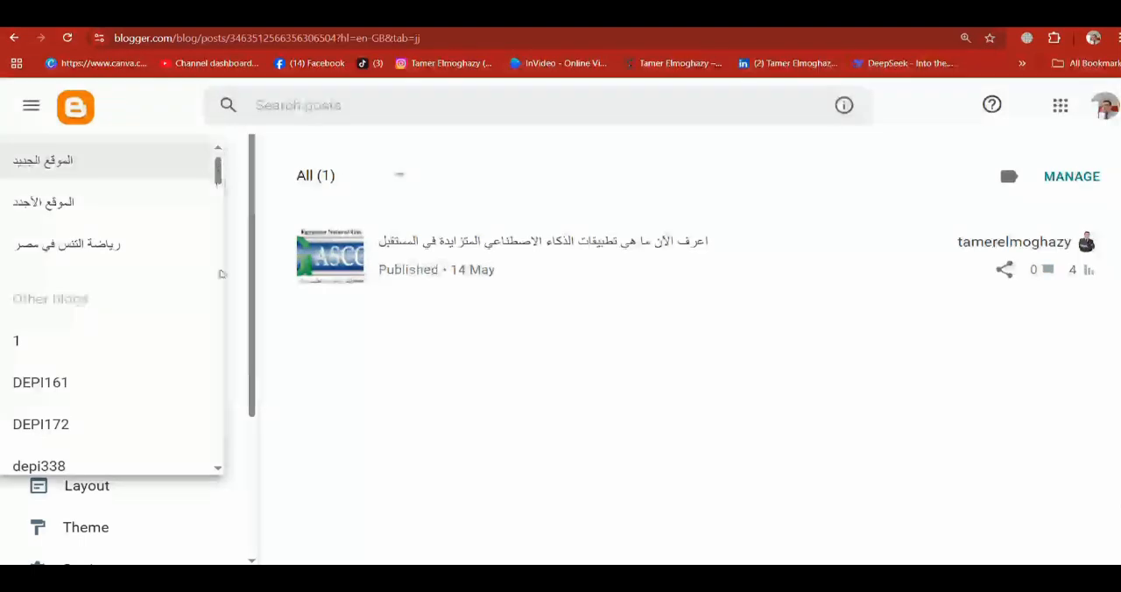
scroll(111, 438, down, 10)
click(76, 459)
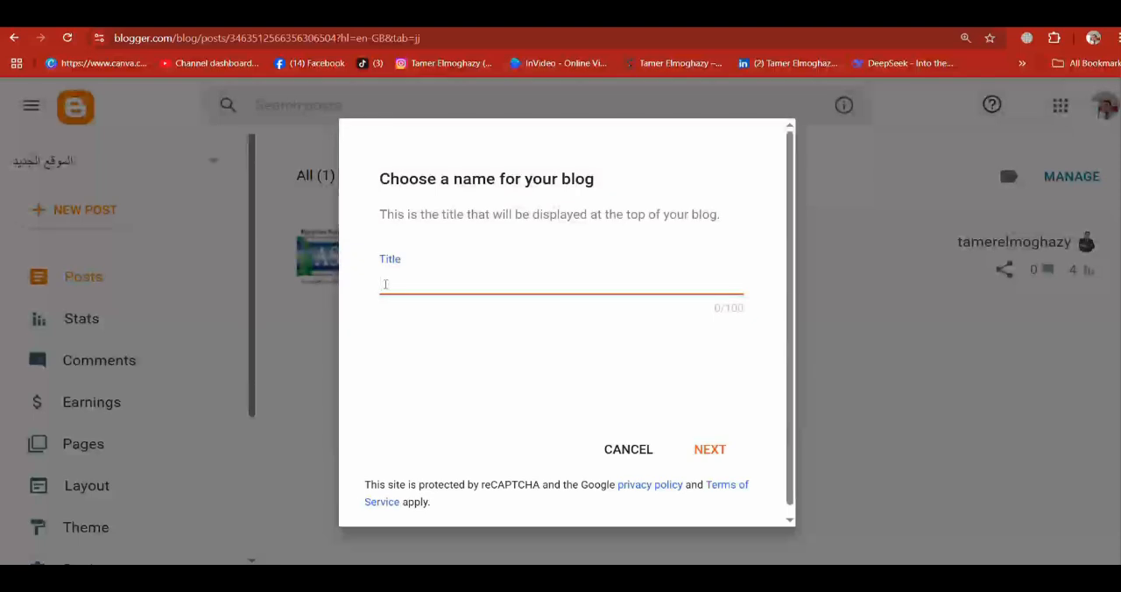
text(ew )
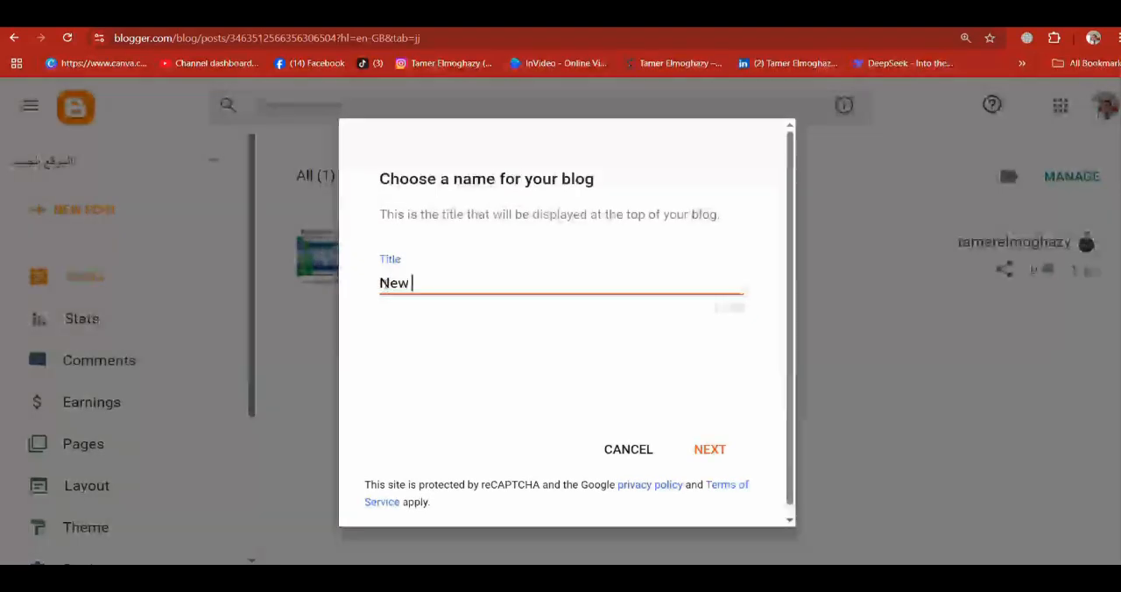
text(Blog المدونة الجديدة)
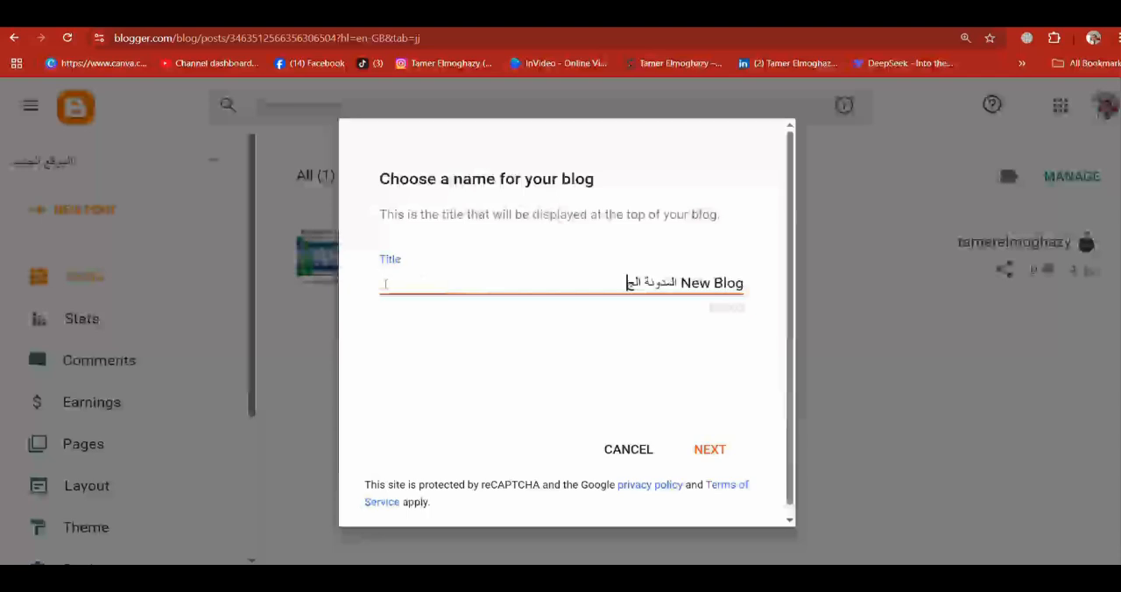
Step: Accept the blog title and enter newblog as the blogspot.com address
click(711, 448)
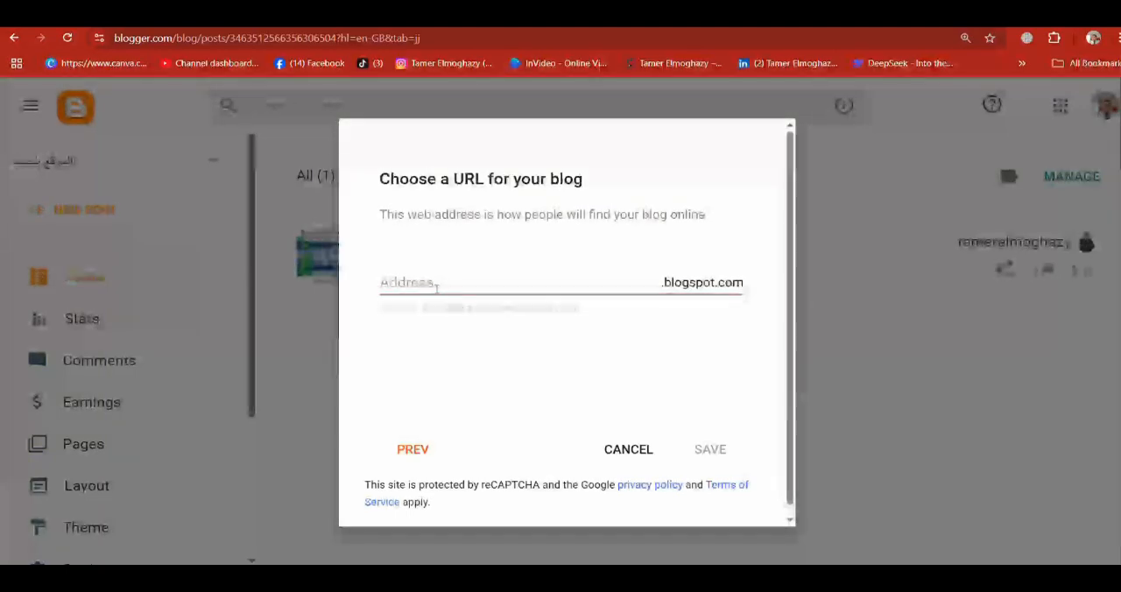
click(433, 285)
text(newblog)
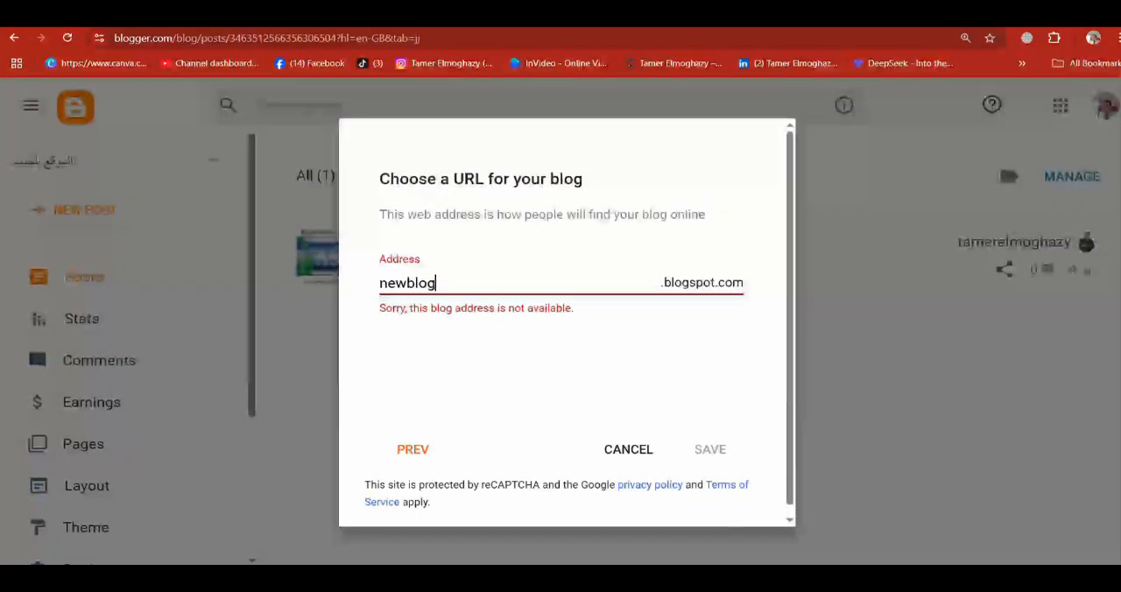
Step: Try the blog address variants newblogeg, newblogme, newblog1975 and newblog25
text(eg)
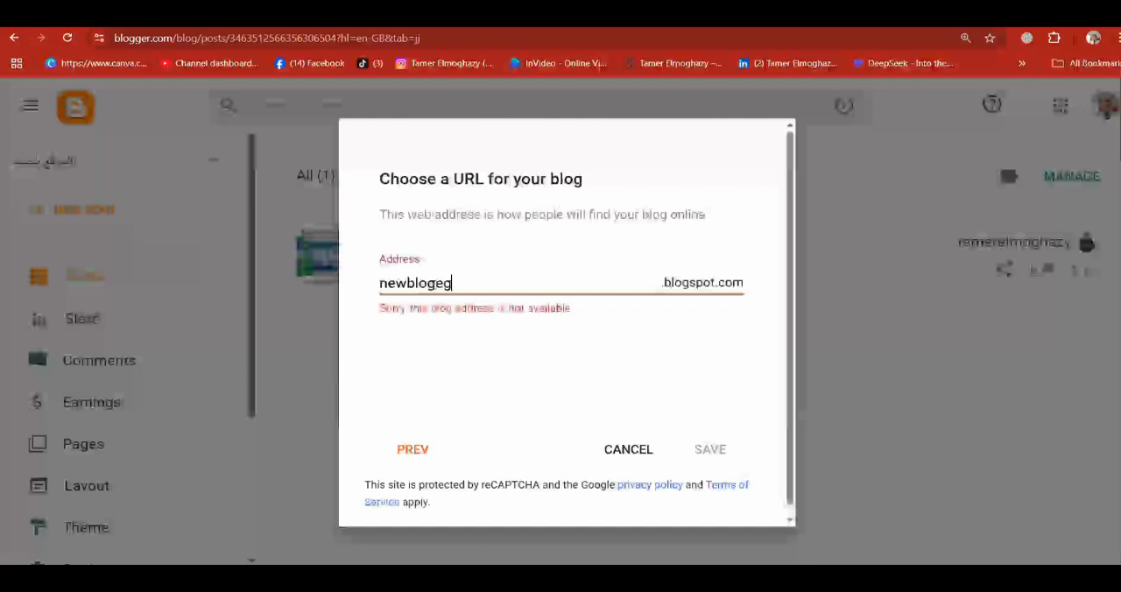
key(BackSpace)
key(BackSpace)
text(.)
key(BackSpace)
text(me)
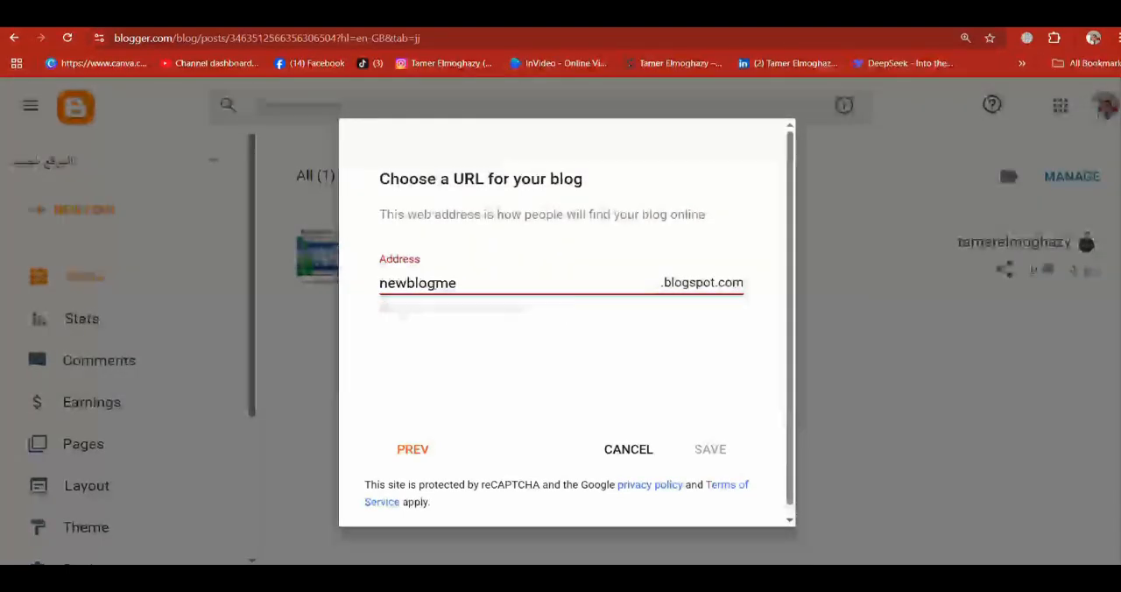
key(BackSpace)
key(BackSpace)
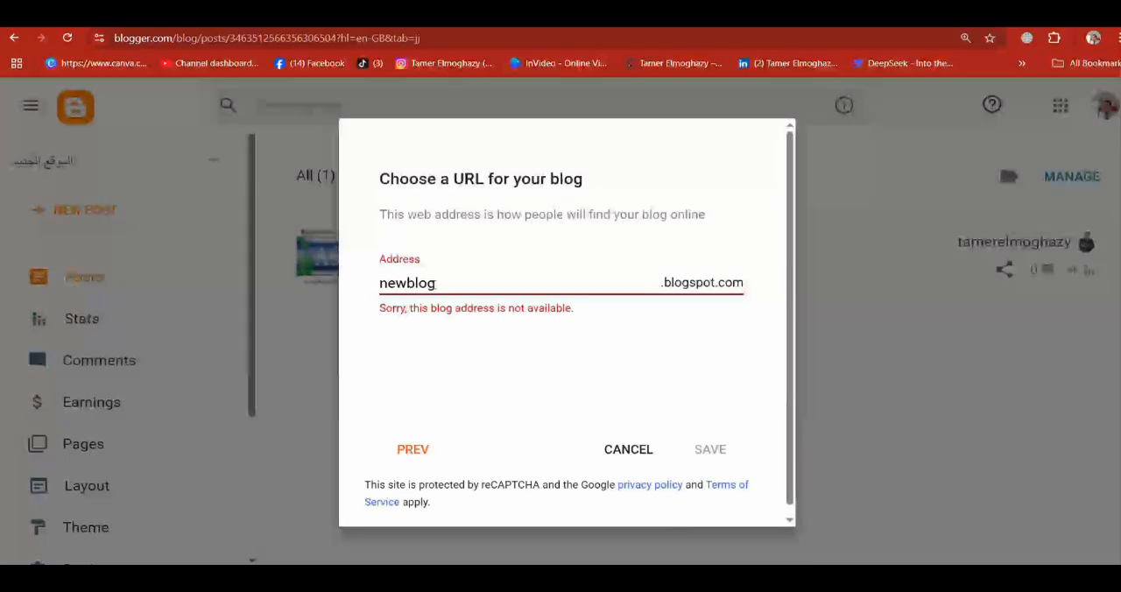
text(1975)
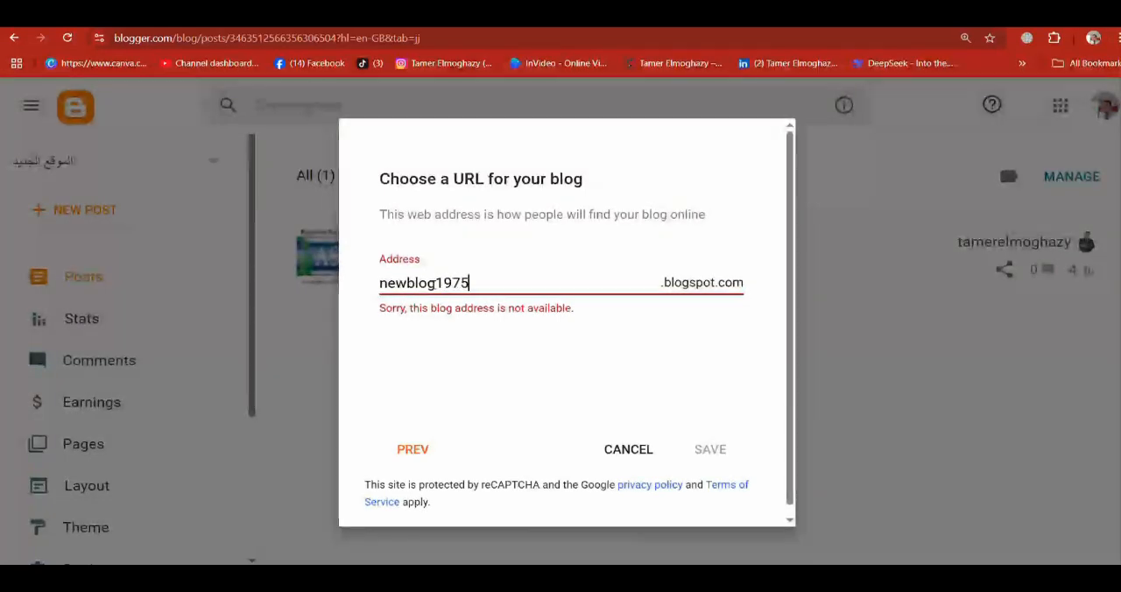
key(BackSpace)
key(BackSpace)
key(BackSpace)
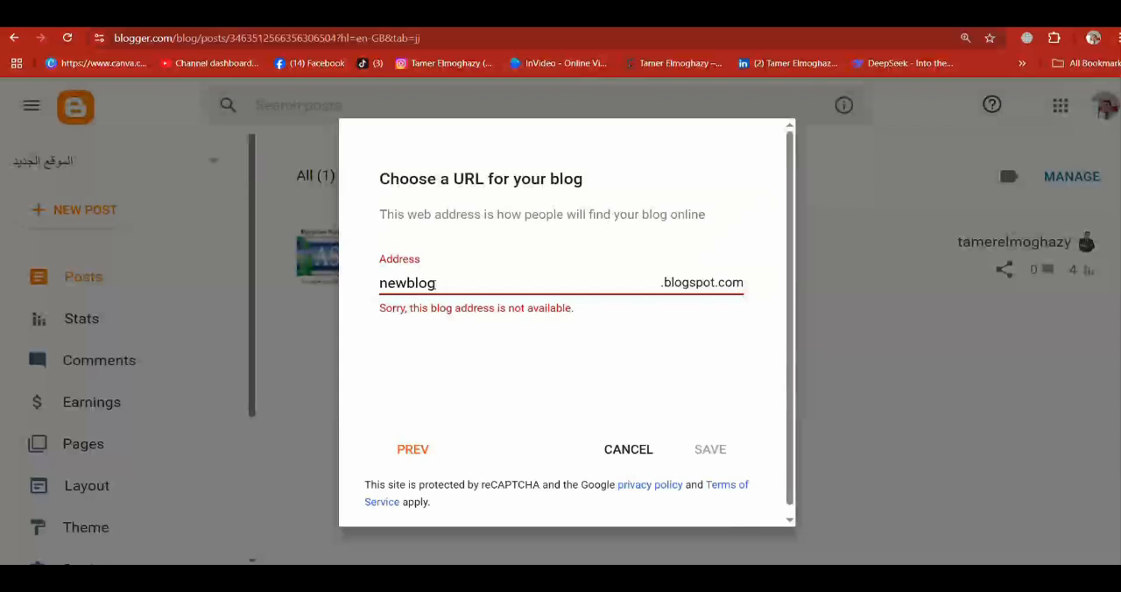
text(5)
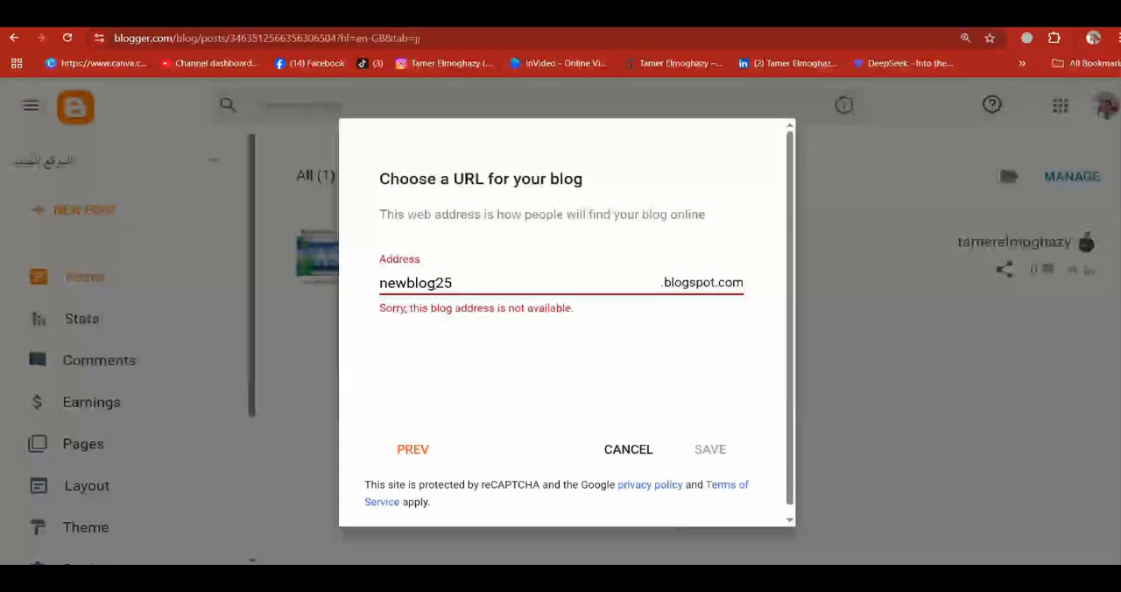
key(BackSpace)
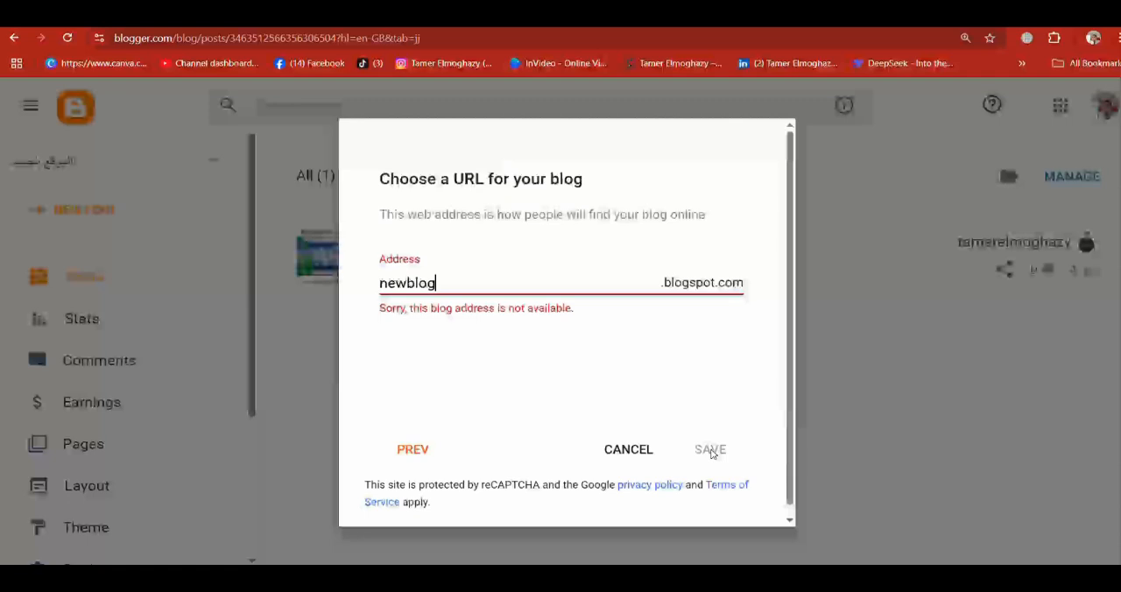
Step: Complete the blog address as newblogarabic and save the new blog
text(arabic)
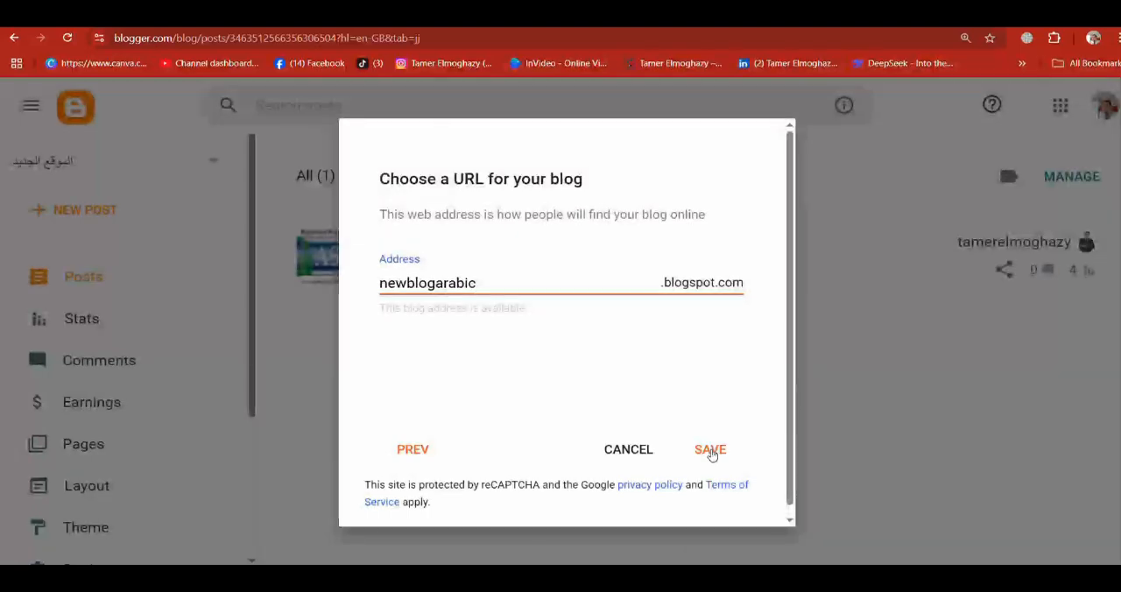
click(710, 451)
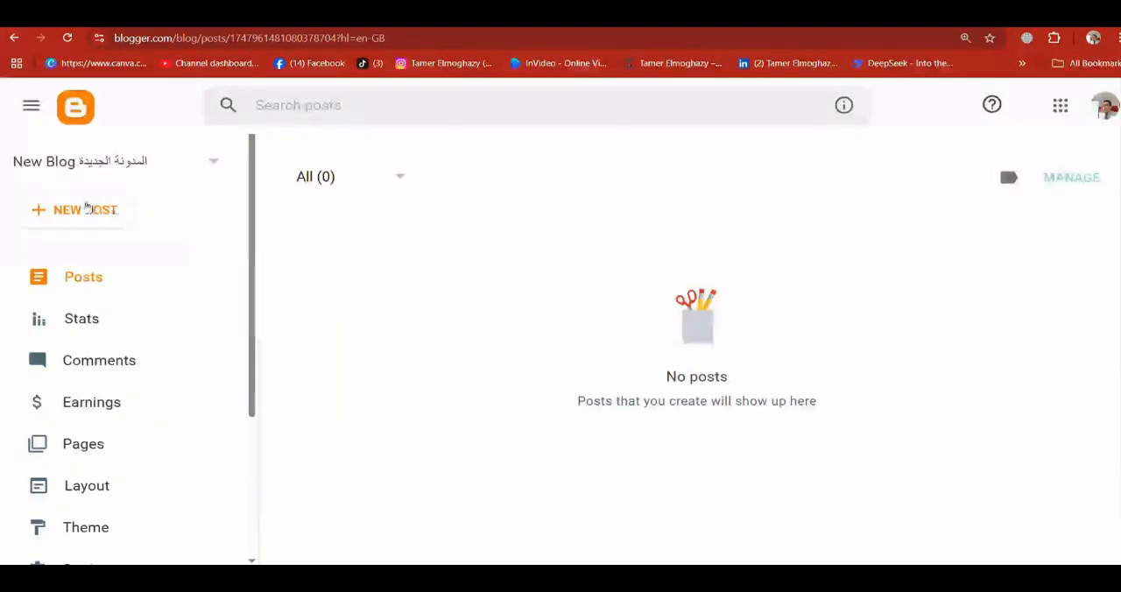
Step: Create a new post and write "بسم الله الرحمن الرحيم" as its body text
click(85, 208)
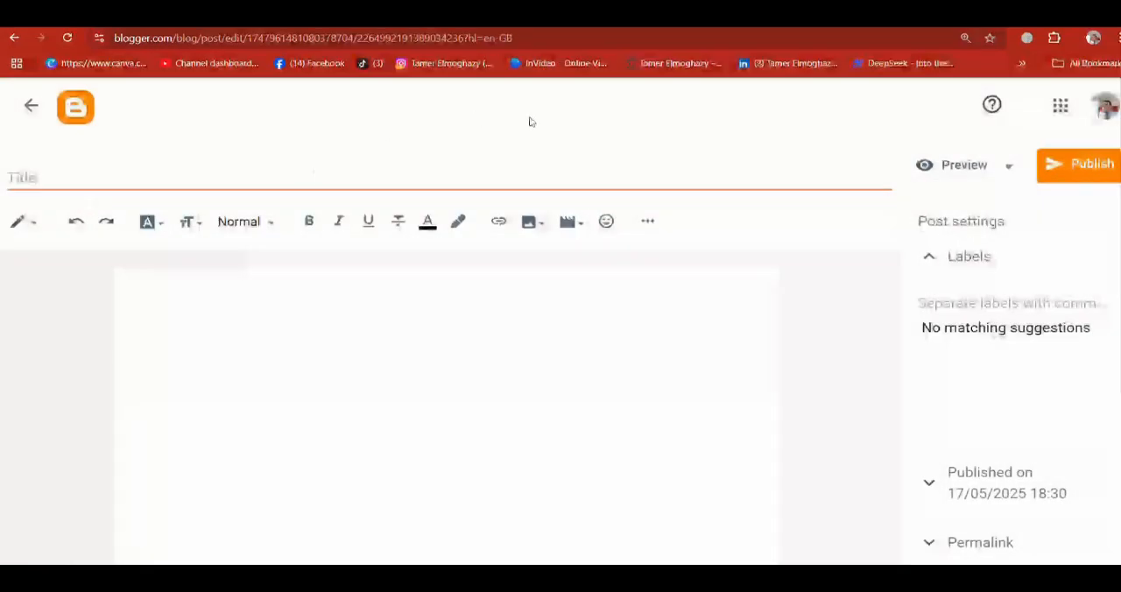
click(616, 178)
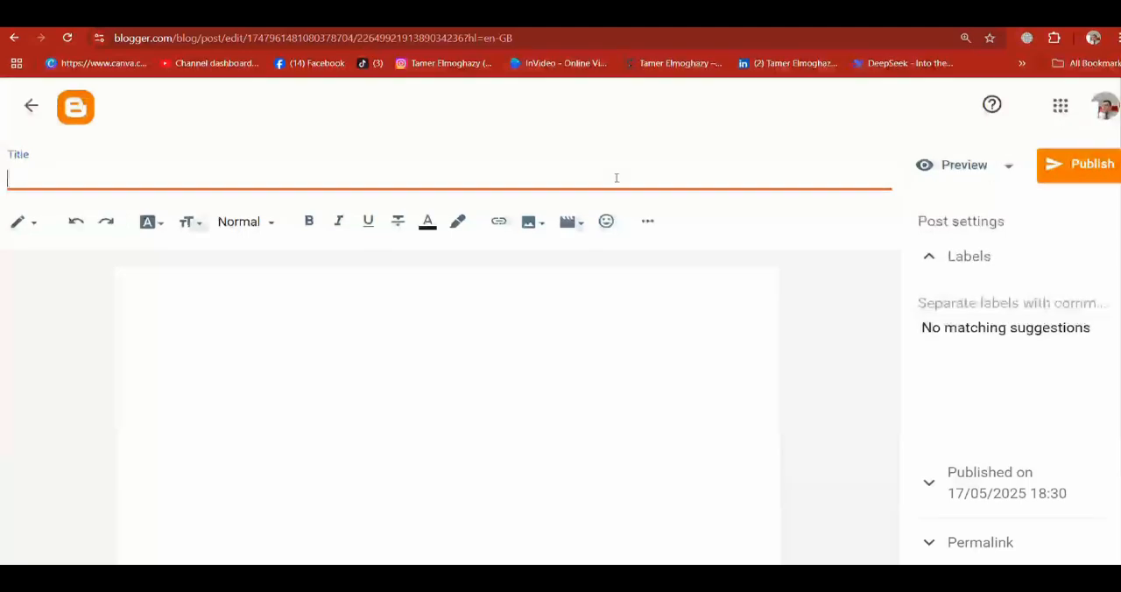
click(632, 314)
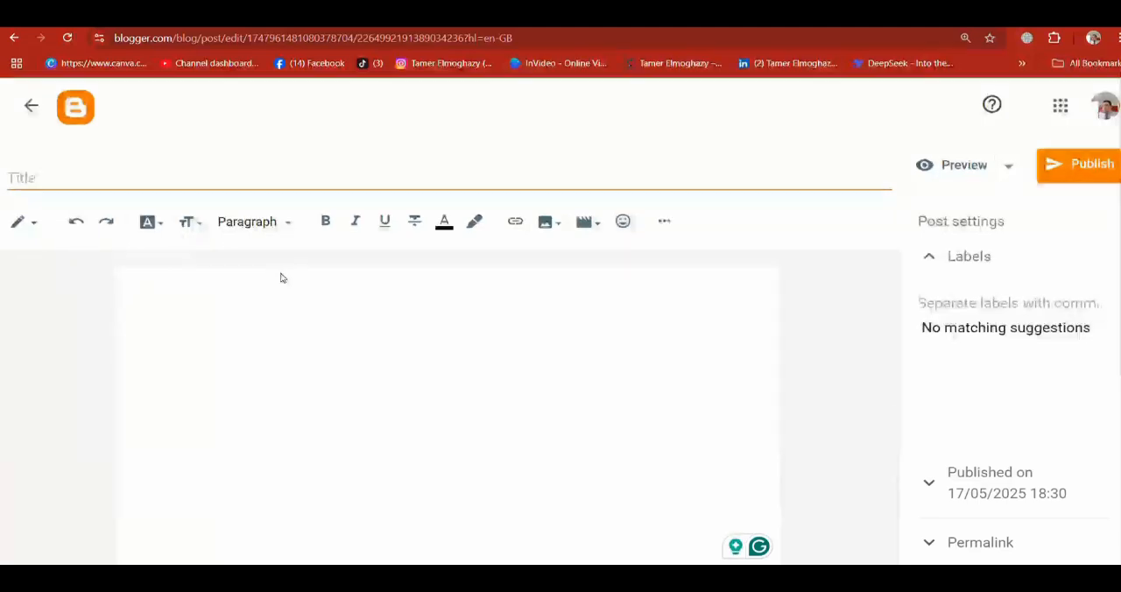
text(بسم)
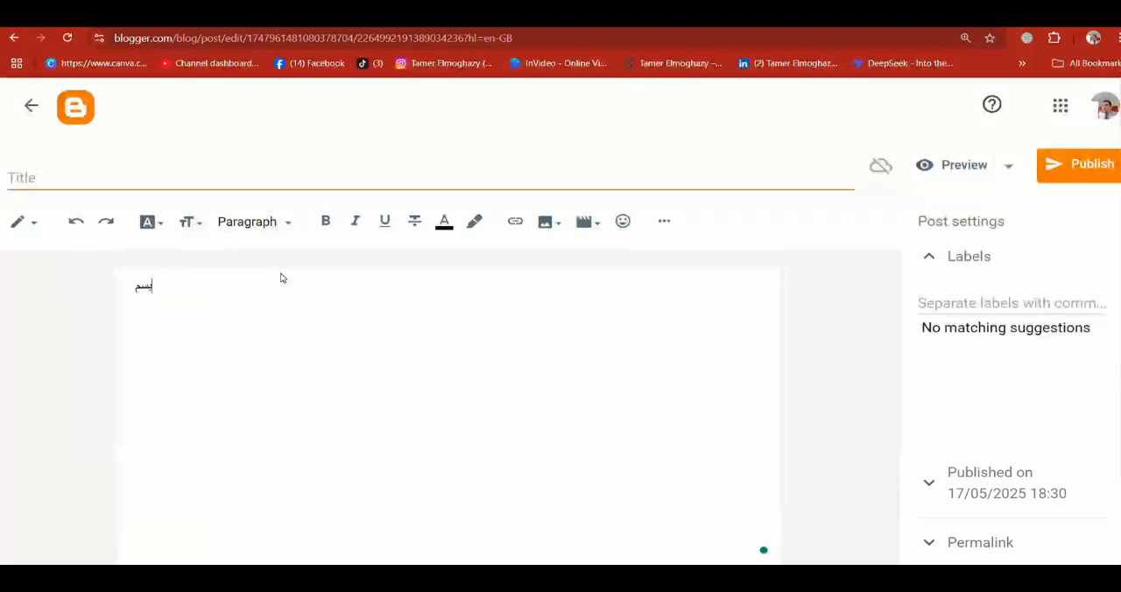
text( الله الرحمن الرحيم)
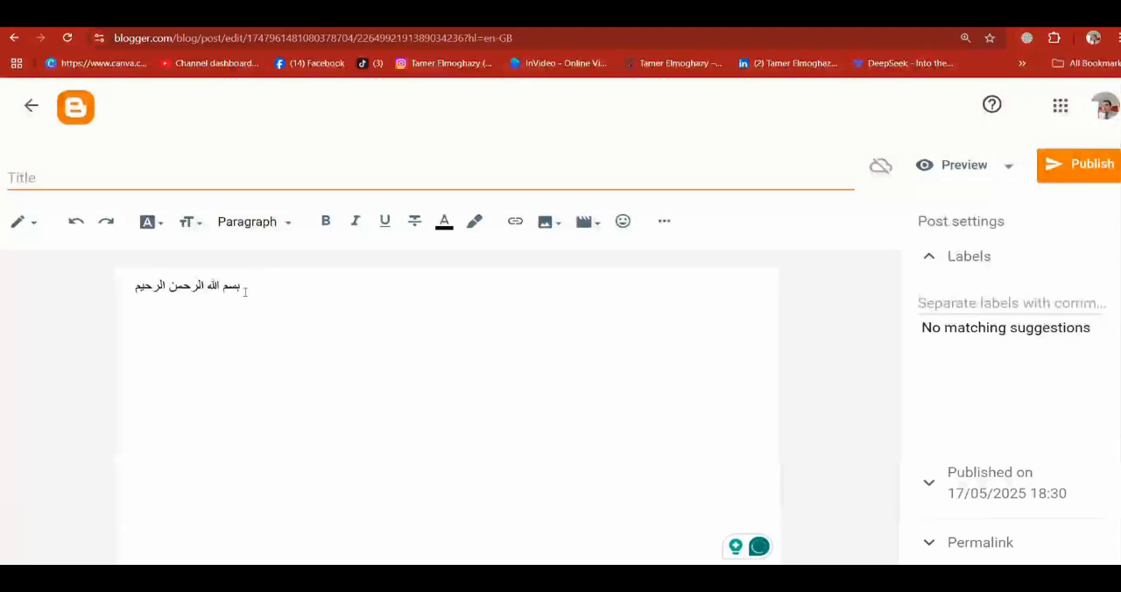
Step: Format the post's body line in red and bold
triple_click(243, 287)
key(ctrl+c)
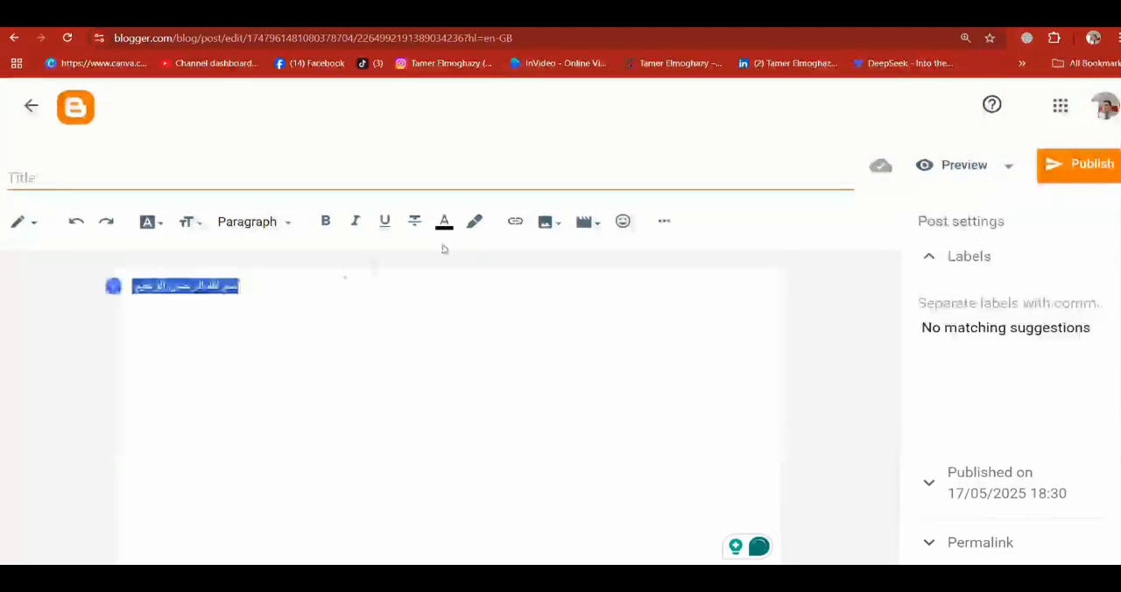
click(444, 224)
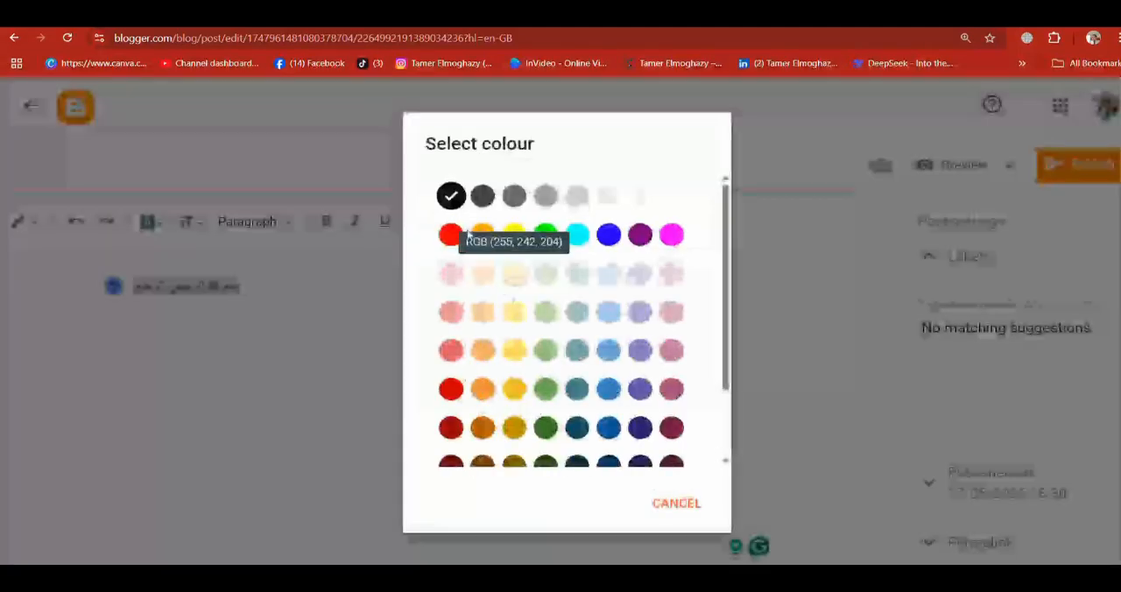
click(451, 235)
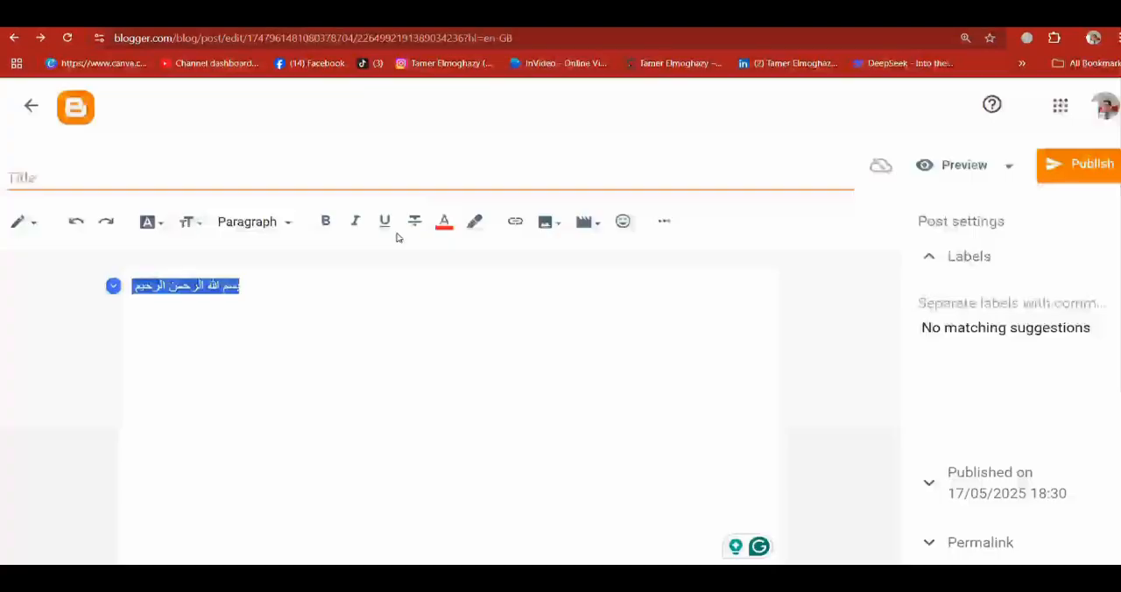
click(325, 221)
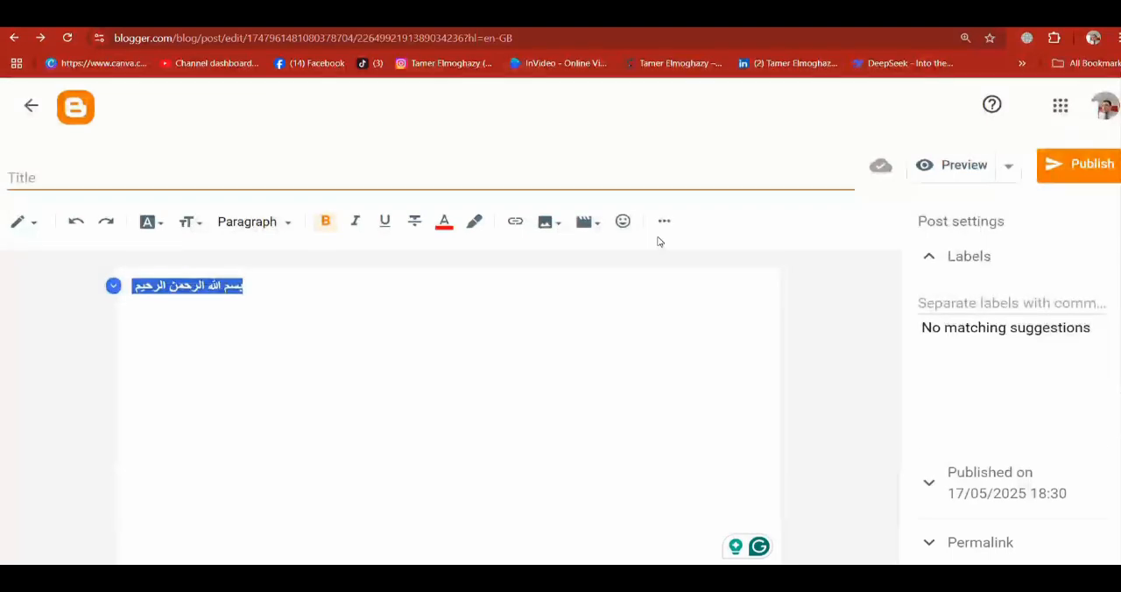
Step: Paste "بسم الله الرحمن الرحيم" as the post title and publish the post
click(690, 186)
key(ctrl+v)
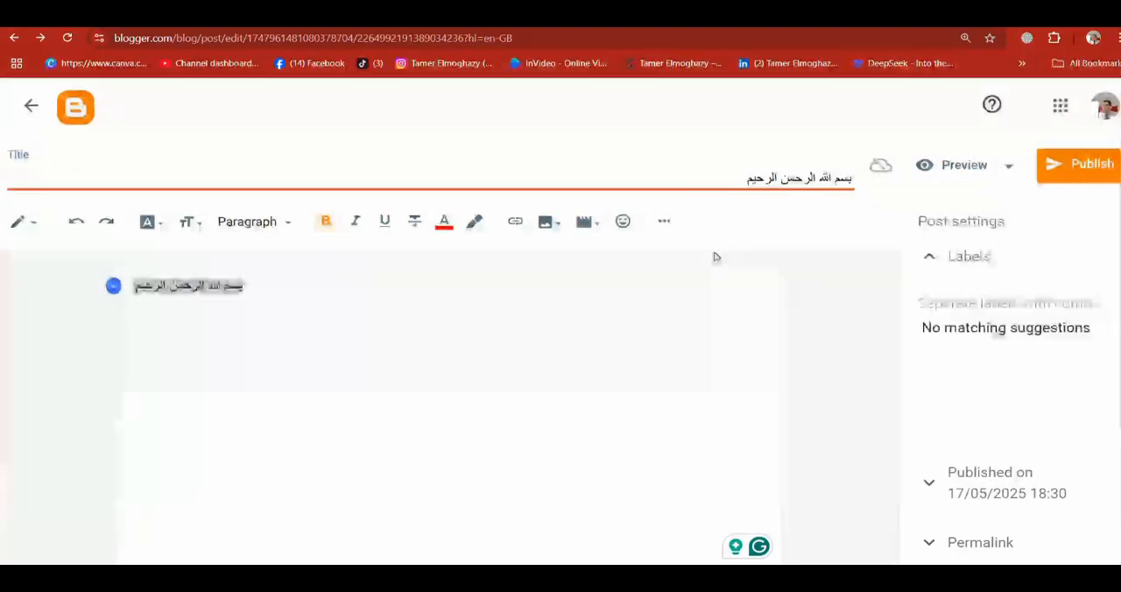
click(1077, 175)
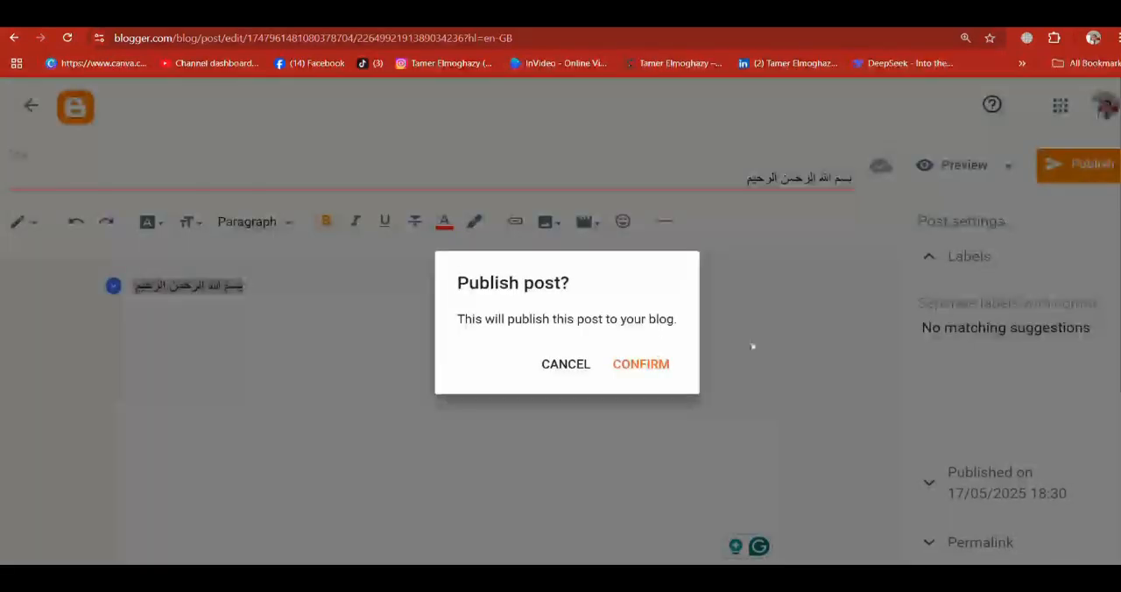
click(640, 363)
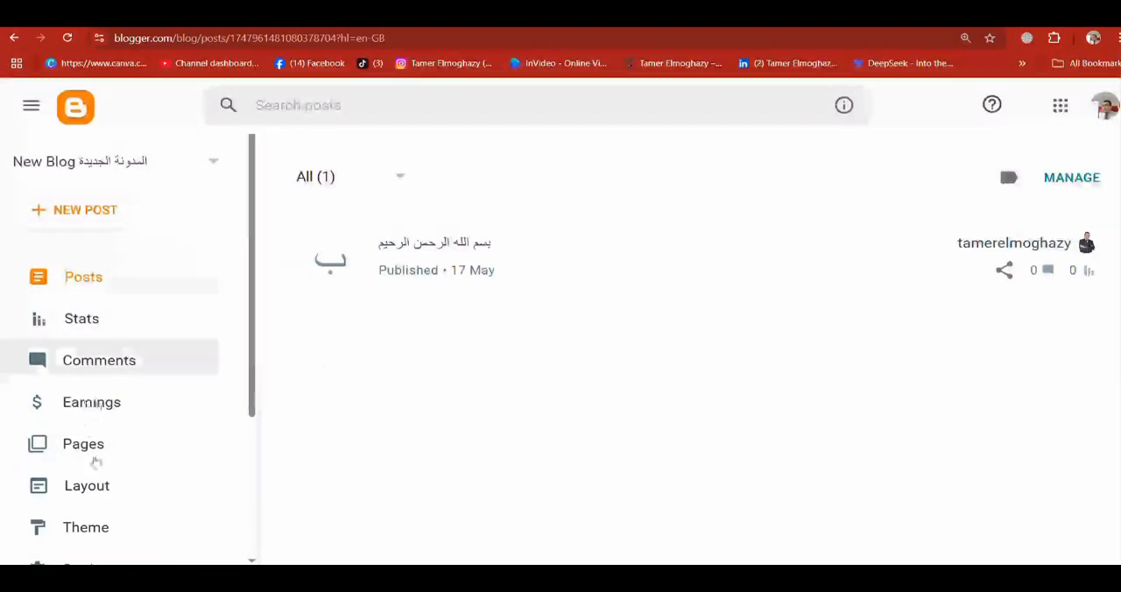
Step: Apply the Emporio Technica theme to the blog
click(103, 529)
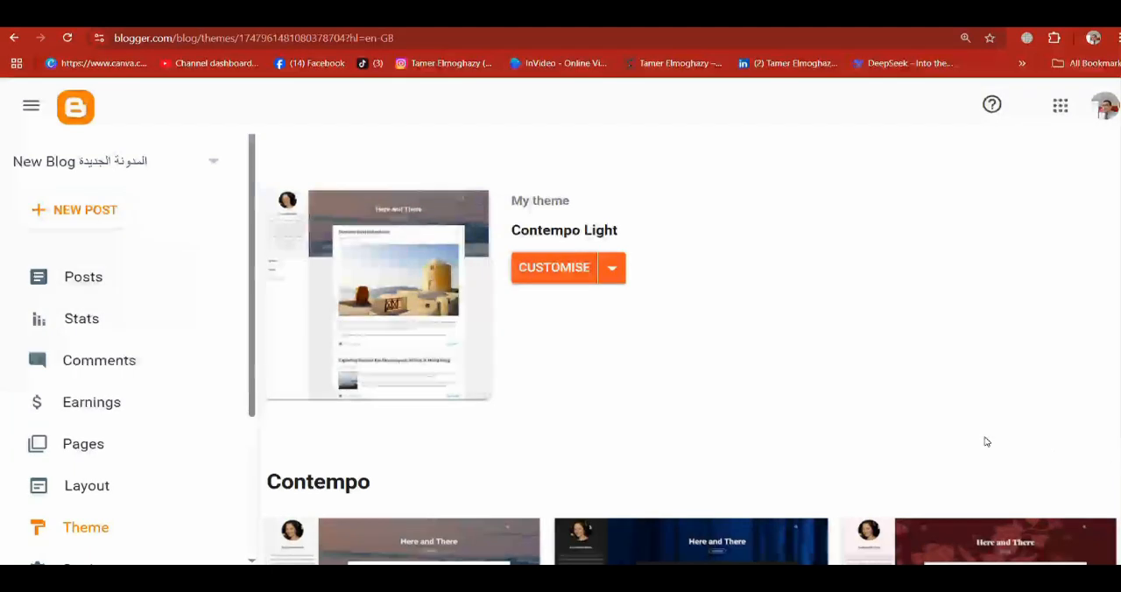
scroll(985, 442, down, 6)
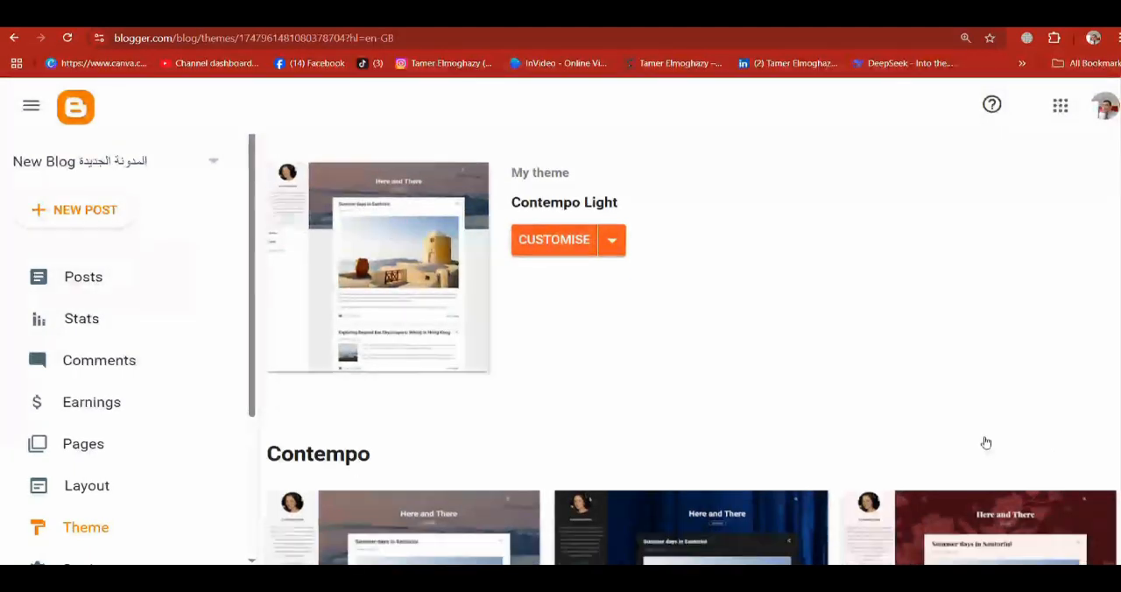
scroll(985, 442, down, 15)
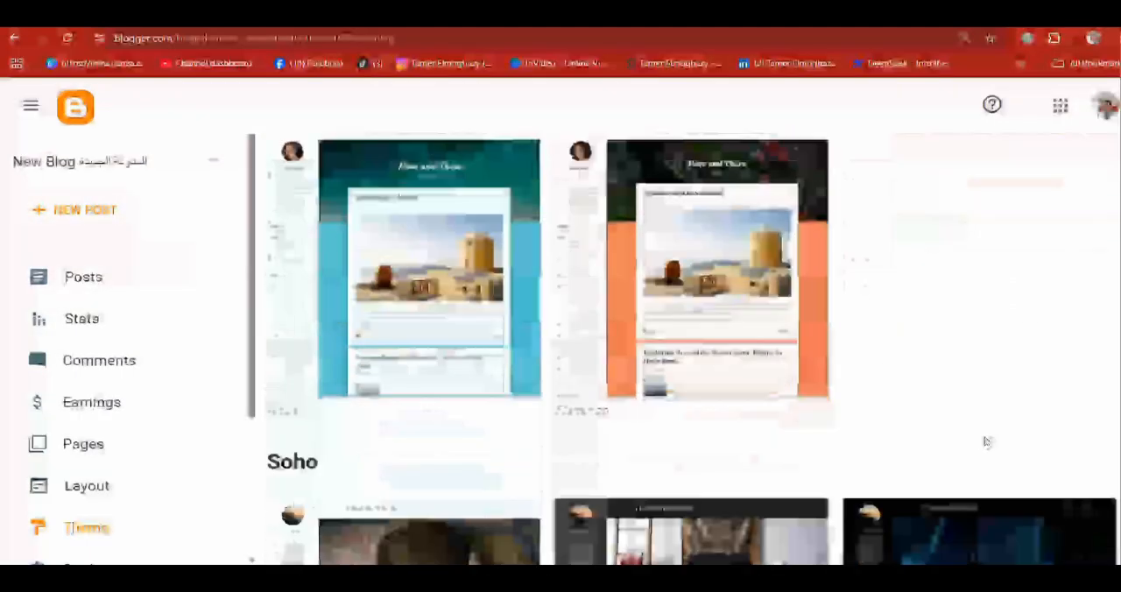
scroll(985, 441, down, 4)
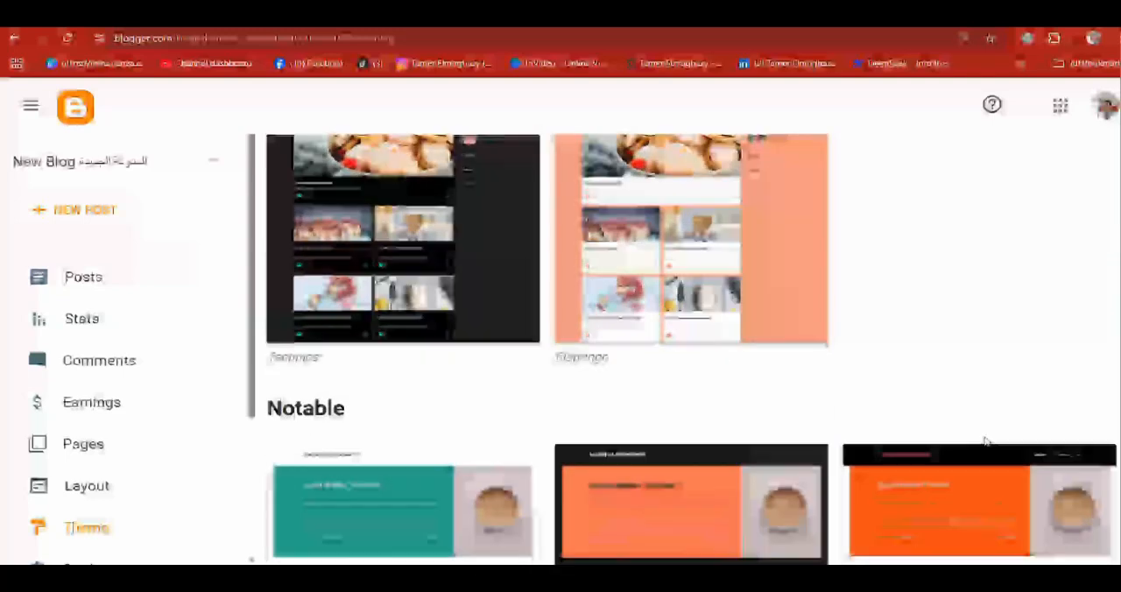
click(478, 242)
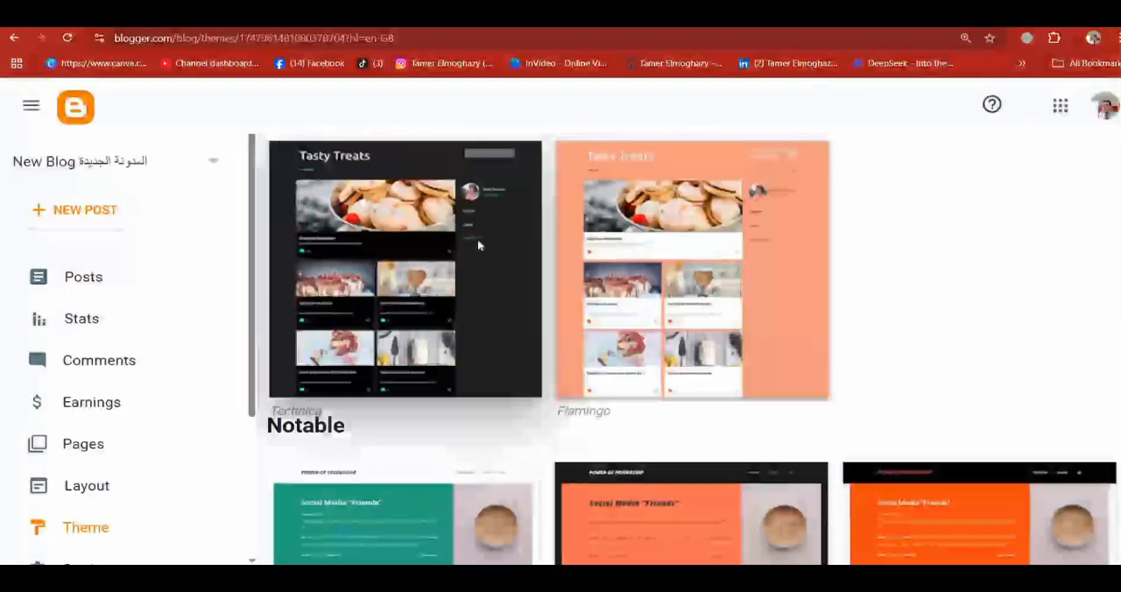
scroll(542, 349, down, 4)
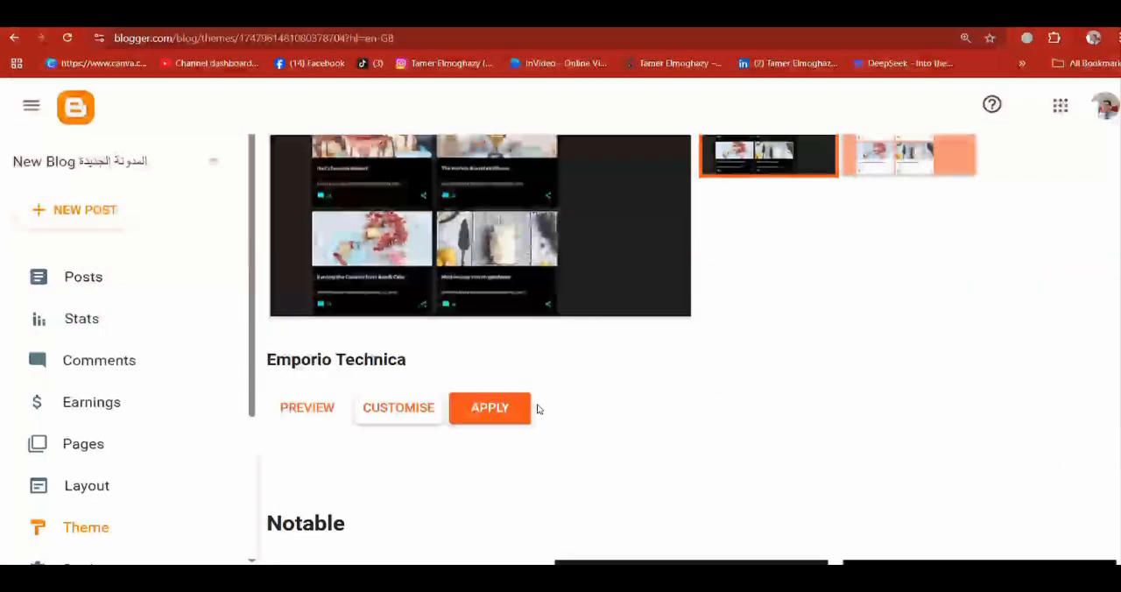
click(511, 409)
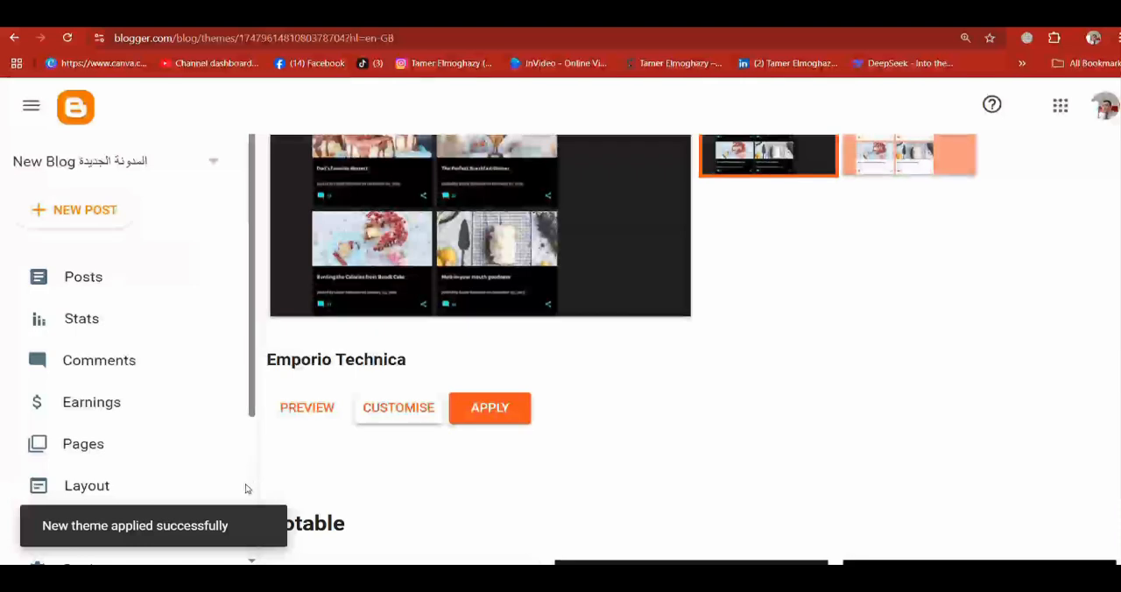
Step: View the live blog and open its published post to check how it looks
scroll(248, 491, down, 3)
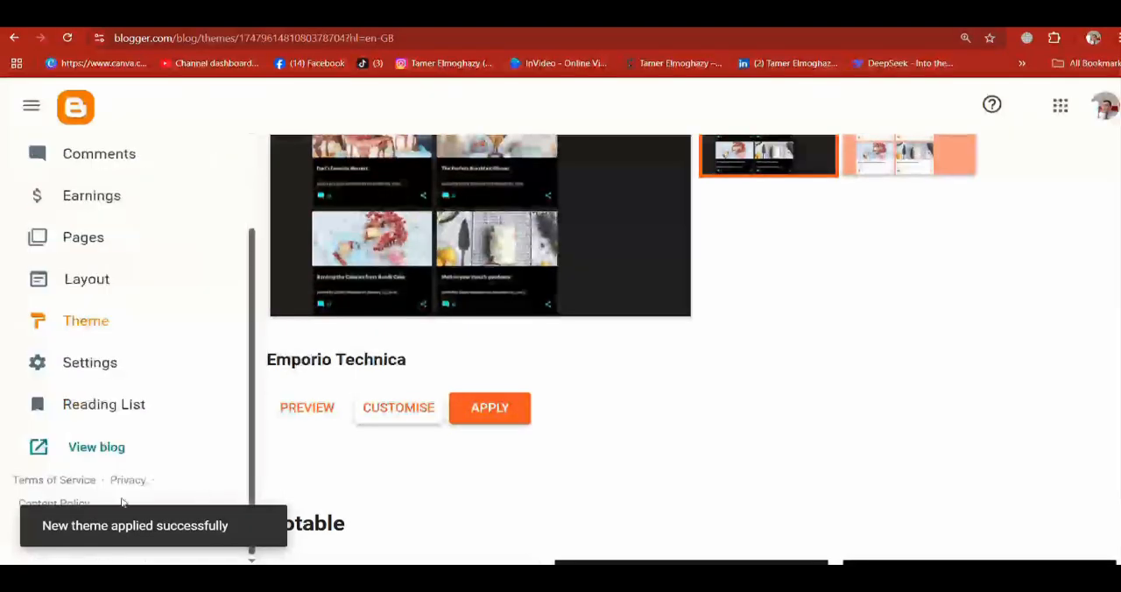
click(83, 448)
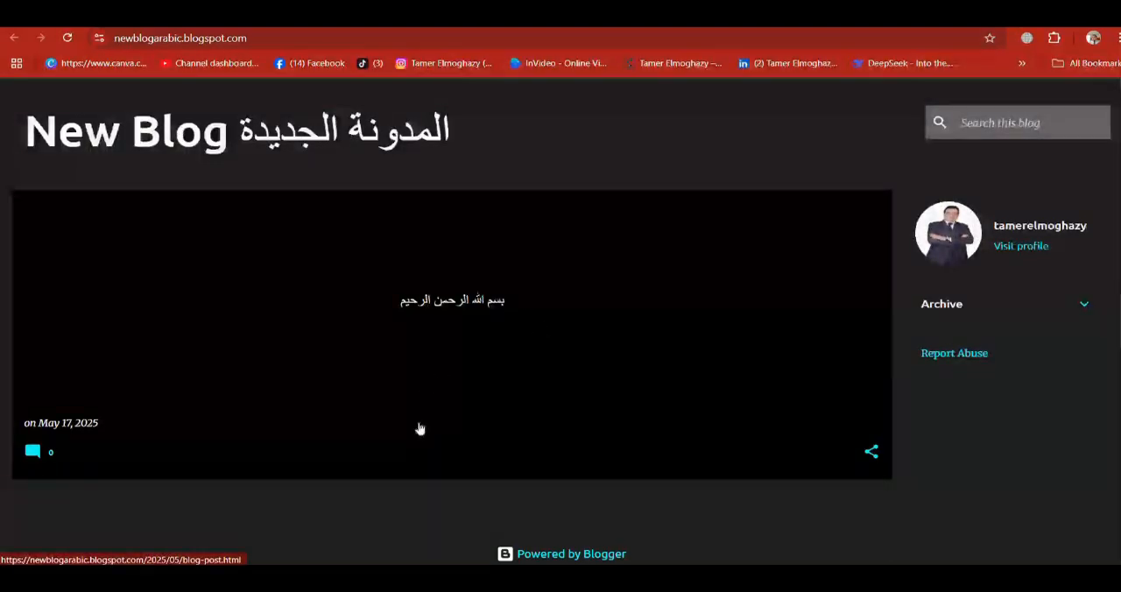
click(448, 300)
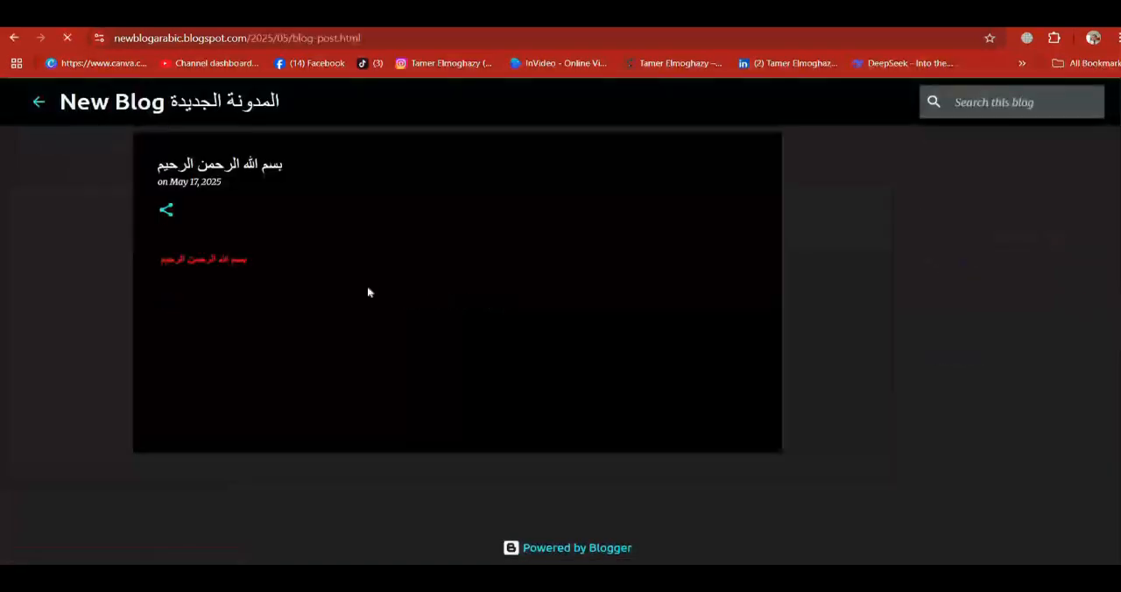